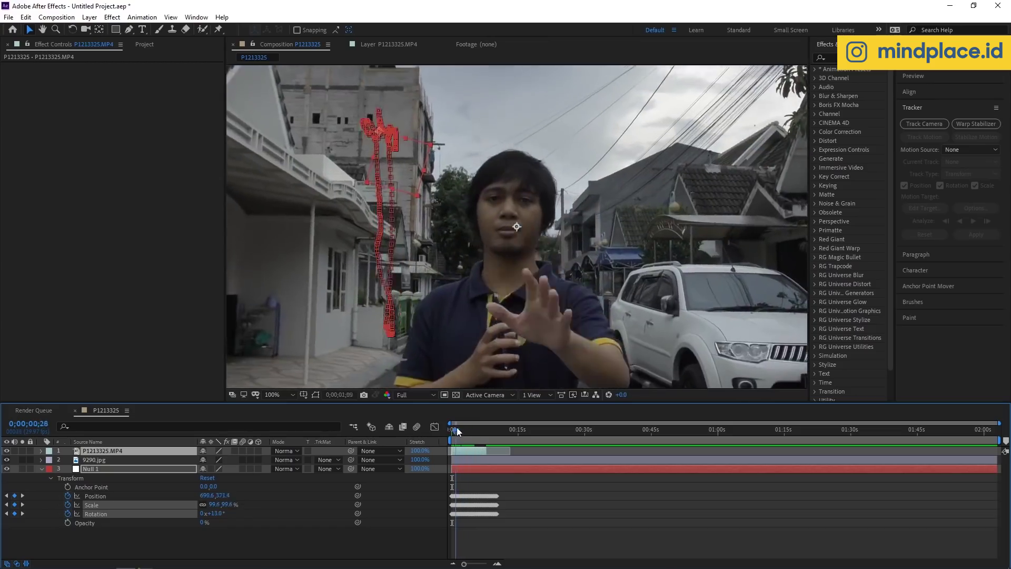
Step: Collapse the Null 1 layer's properties and apply the Luma Key effect to the P1213325.MP4 layer
click(41, 468)
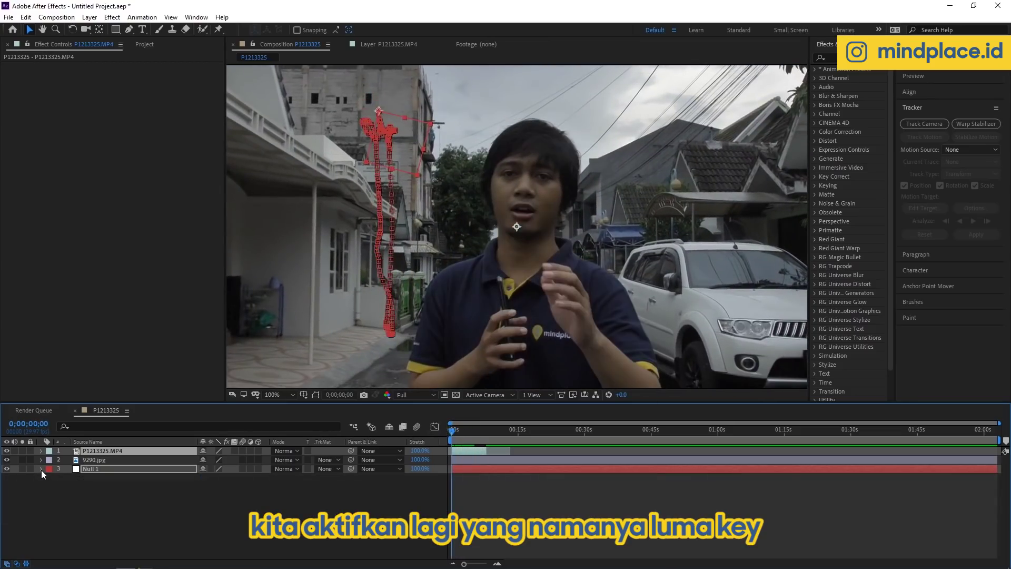
click(110, 450)
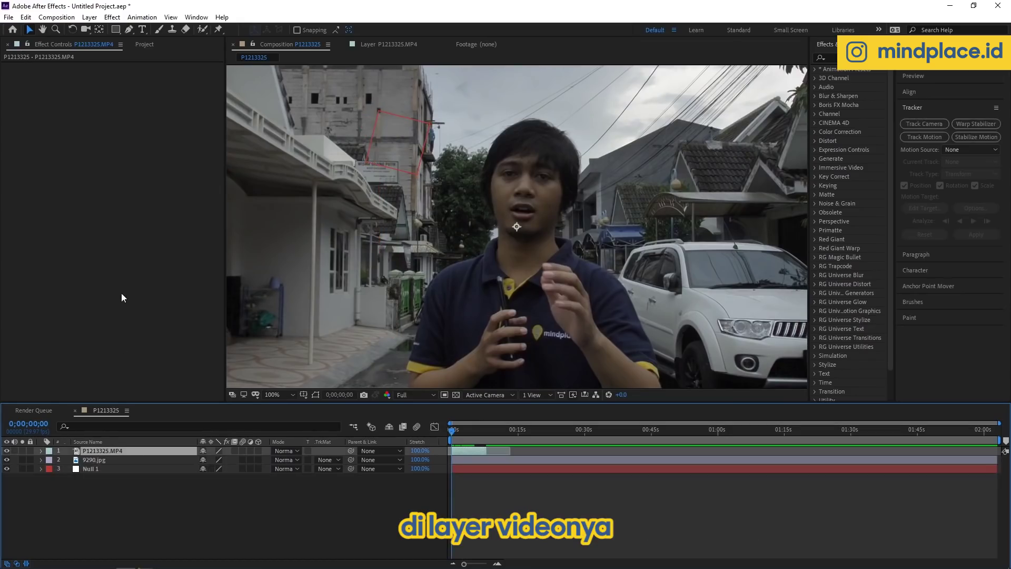
key(comma)
key(comma)
key(ctrl+space)
text(lum)
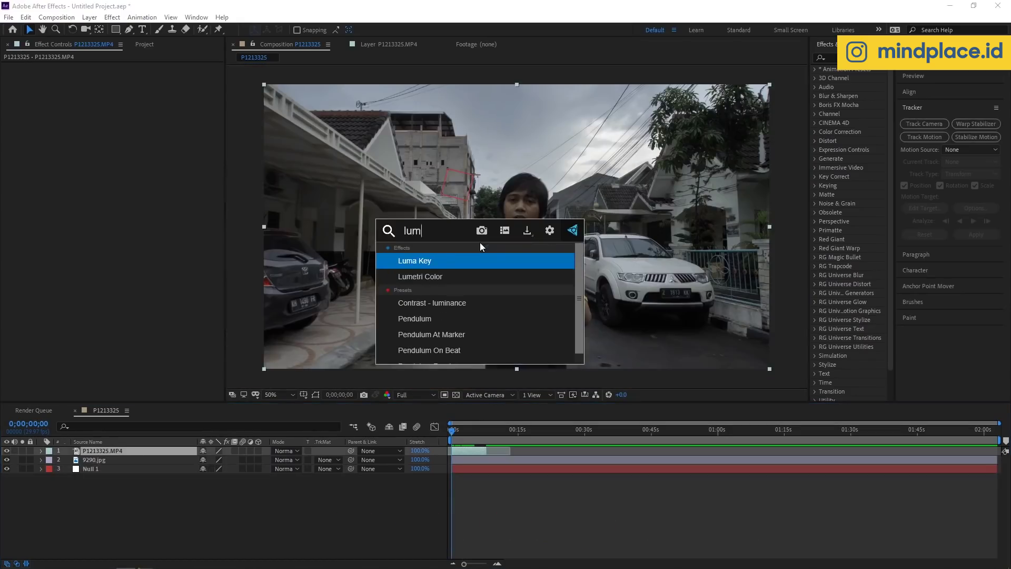
key(Return)
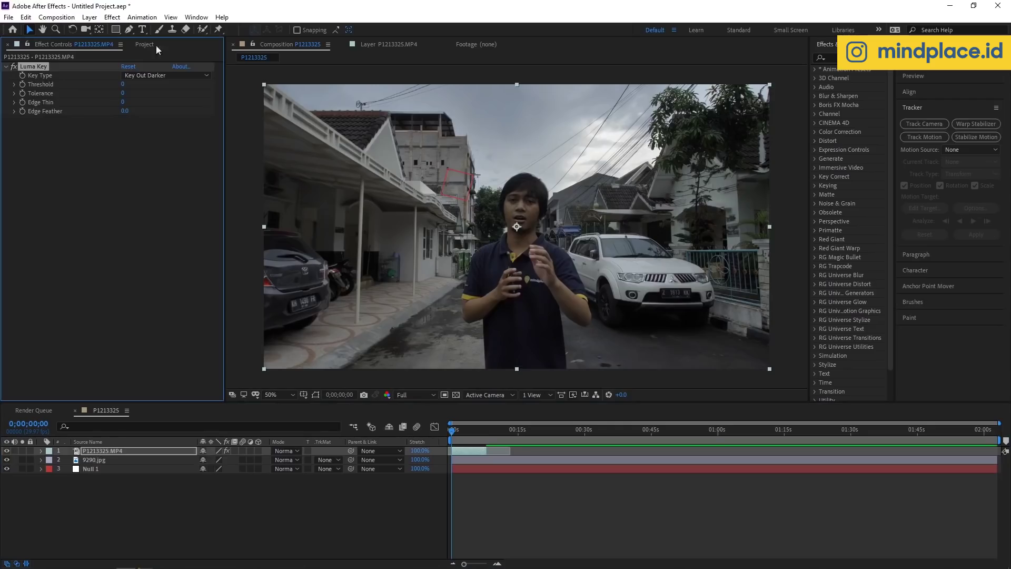
Step: Set the Luma Key to Key Out Brighter with a threshold of 133 and preview the sky replacement
click(150, 77)
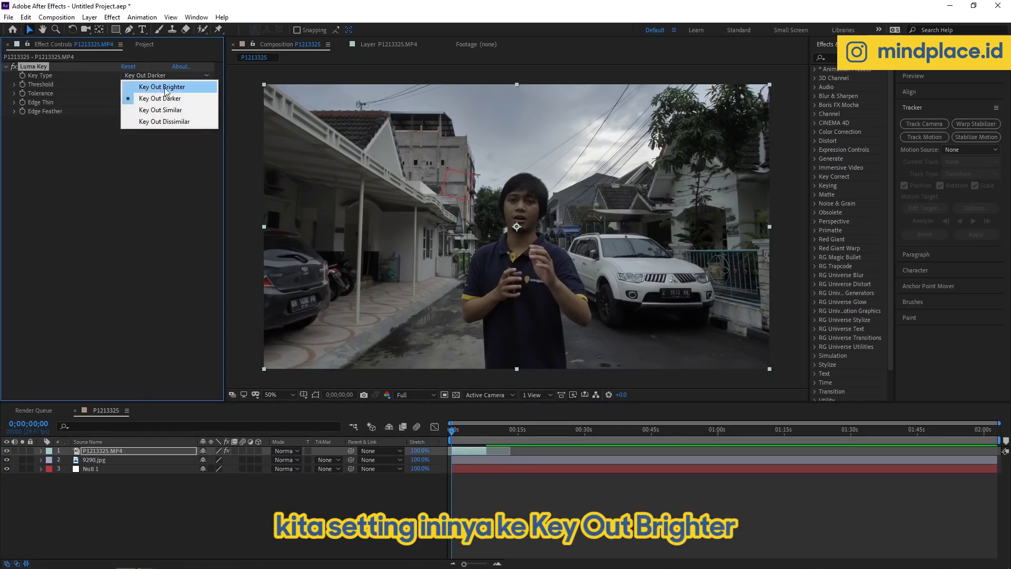
click(189, 88)
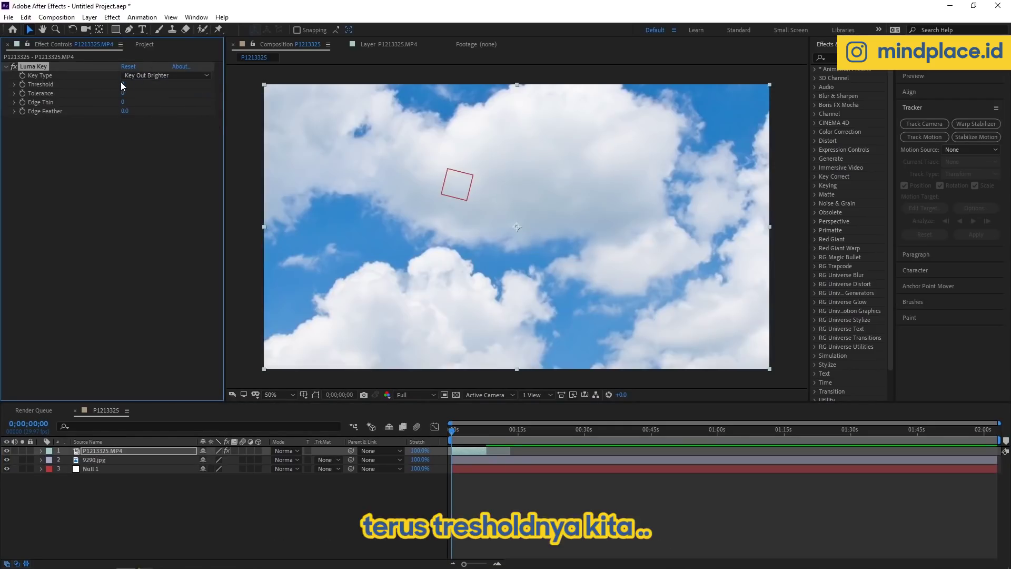
drag(123, 84, 189, 81)
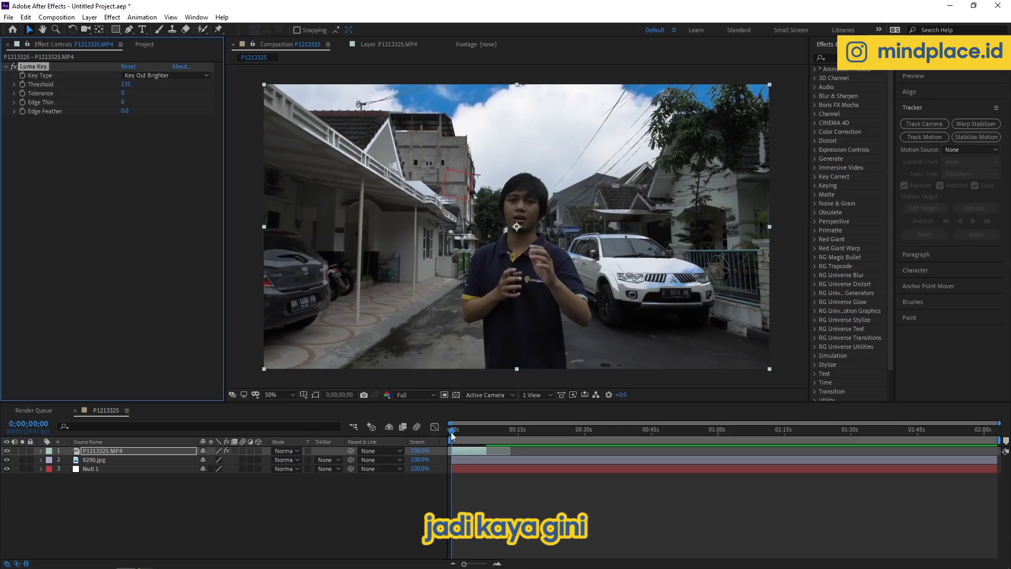
key(space)
key(space)
drag(452, 433, 472, 427)
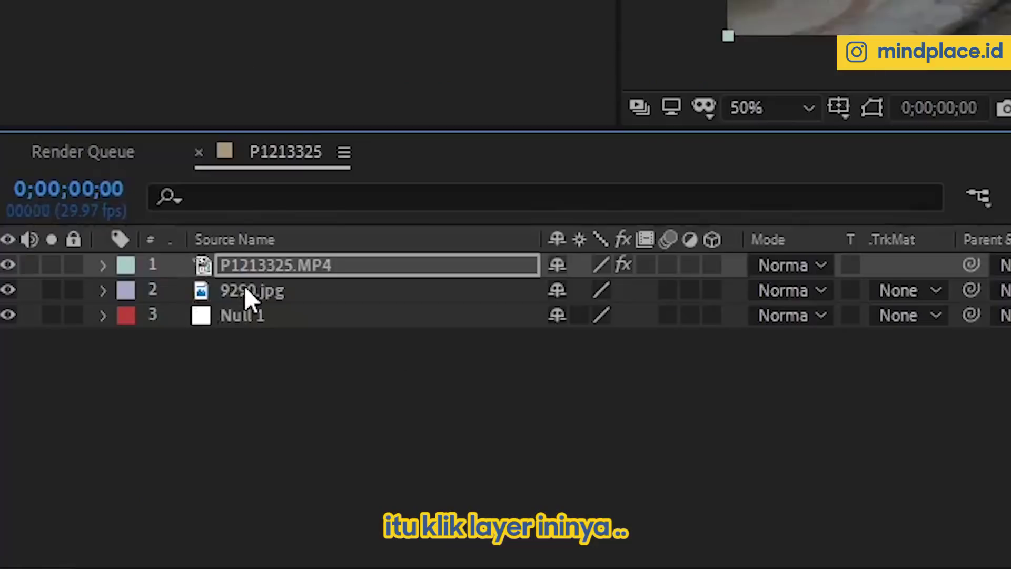
Step: Parent the 9290.jpg sky layer to Null 1 and play the composition to check that the sky follows the camera
click(111, 404)
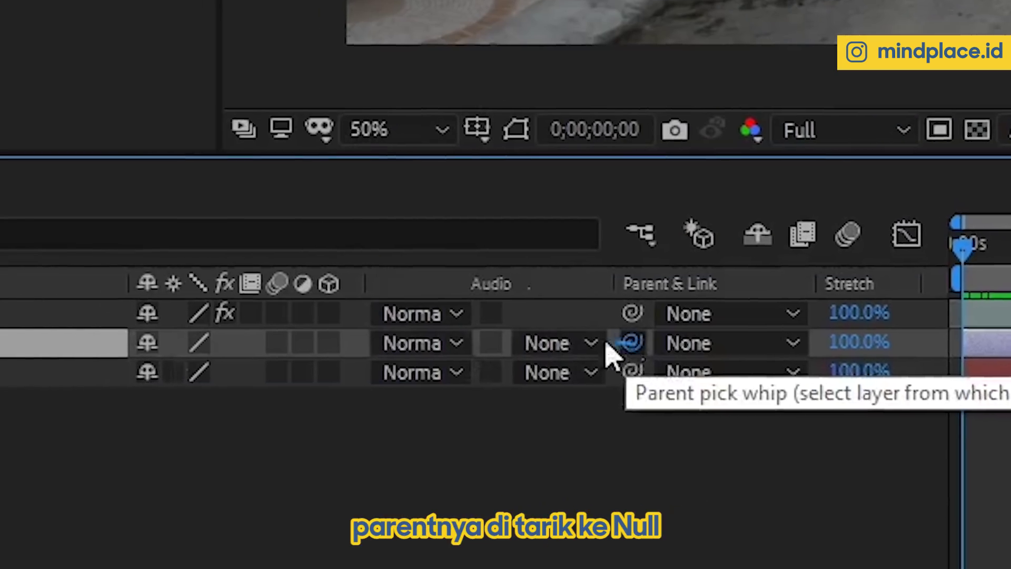
drag(526, 375, 503, 294)
key(space)
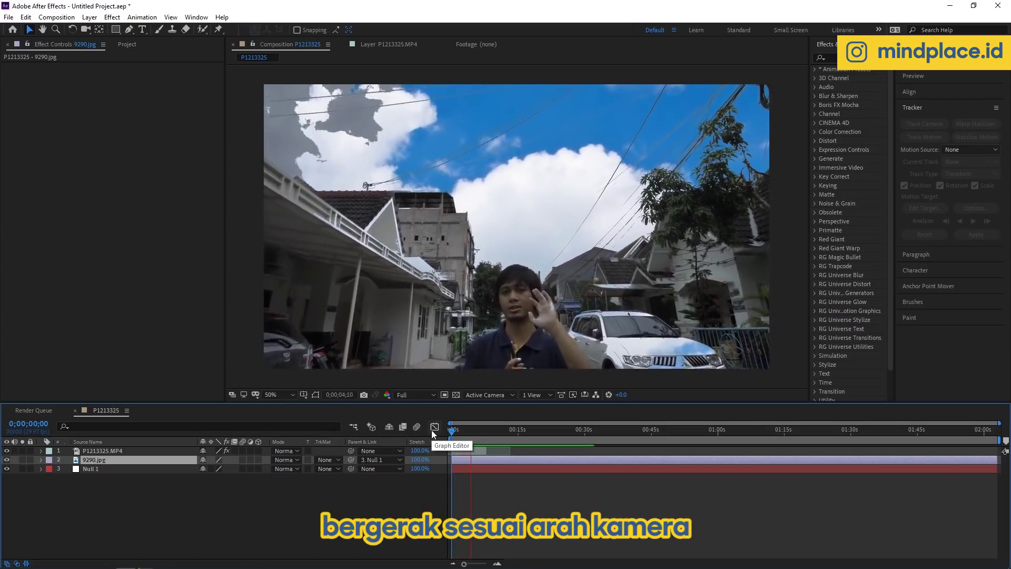
key(space)
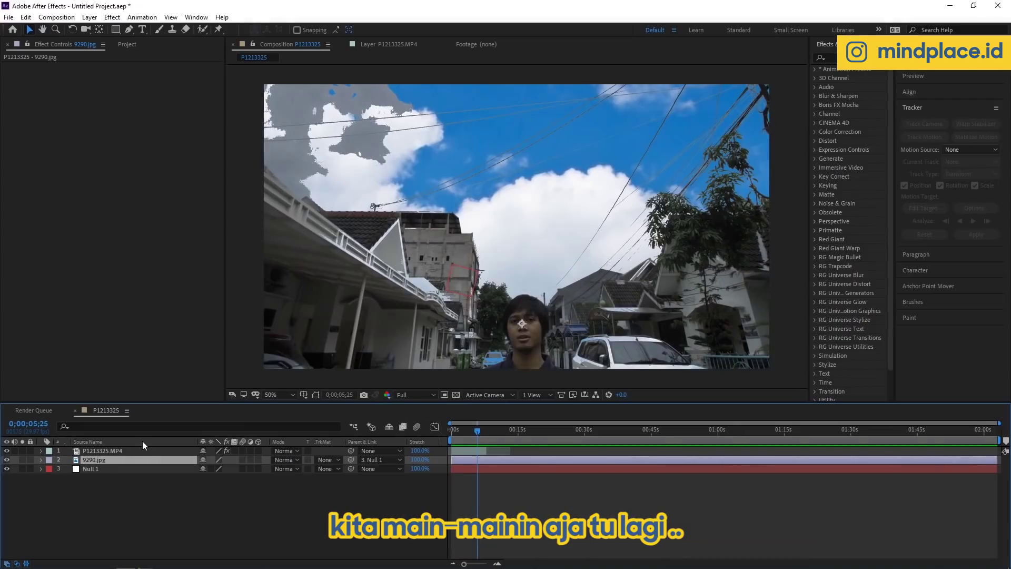
Step: Set the Luma Key threshold of the P1213325.MP4 layer to 113
click(143, 441)
click(105, 451)
drag(127, 84, 120, 87)
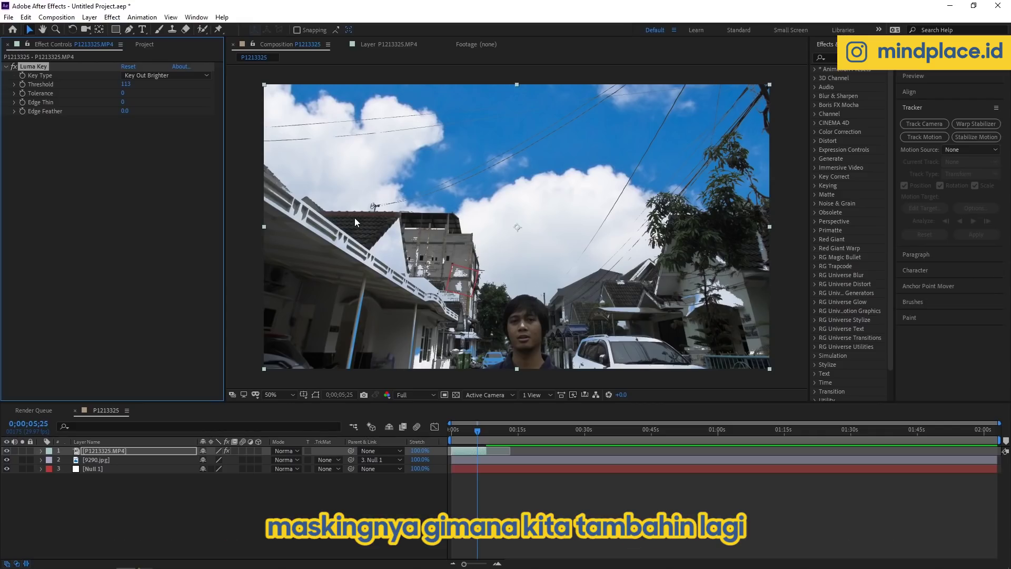
Step: Duplicate the P1213325.MP4 layer and delete the Luma Key effect from the upper copy
click(110, 452)
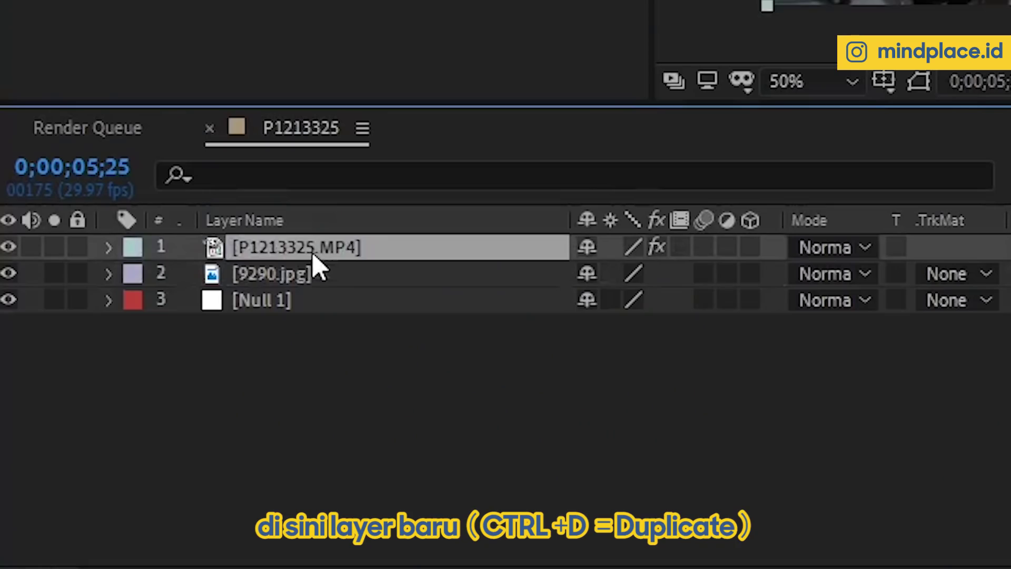
key(ctrl+d)
click(41, 65)
key(Delete)
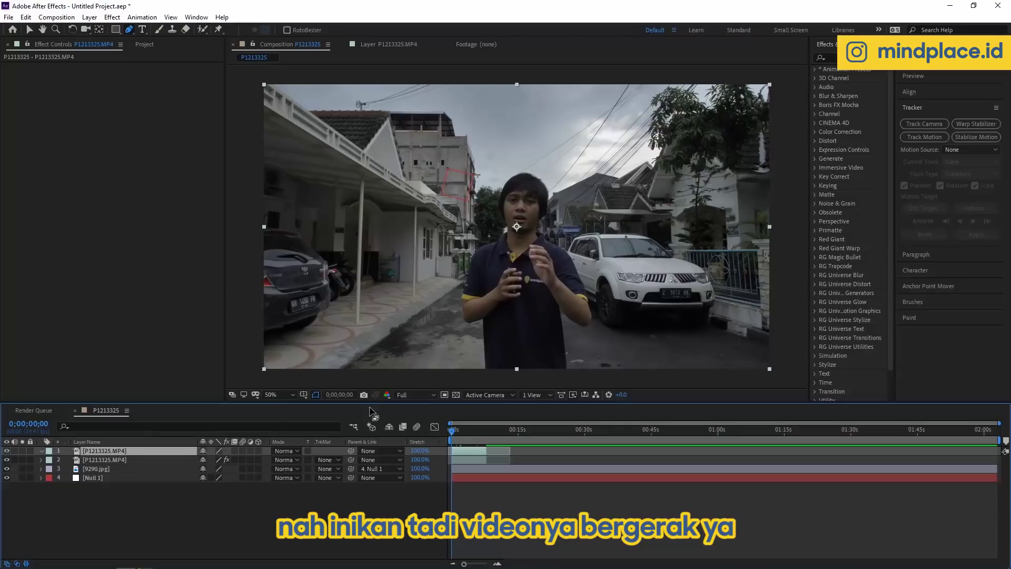
Step: Hide the upper P1213325.MP4 copy, go to 0;00;03;17, and apply Mocha AE CC to that copy, opening the Mocha plugin
click(7, 451)
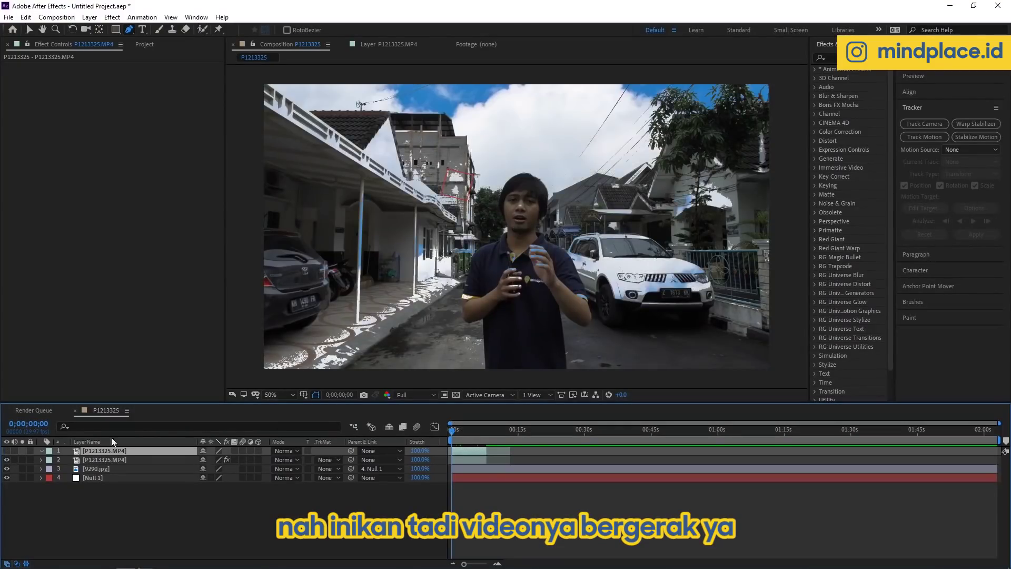
drag(466, 428, 469, 428)
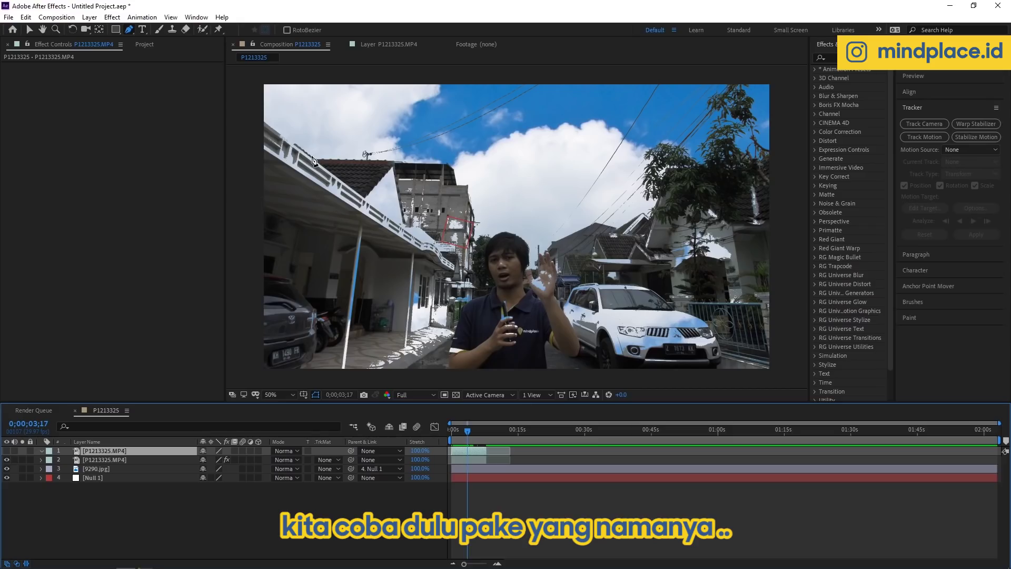
key(ctrl+space)
text(mocha)
key(Down)
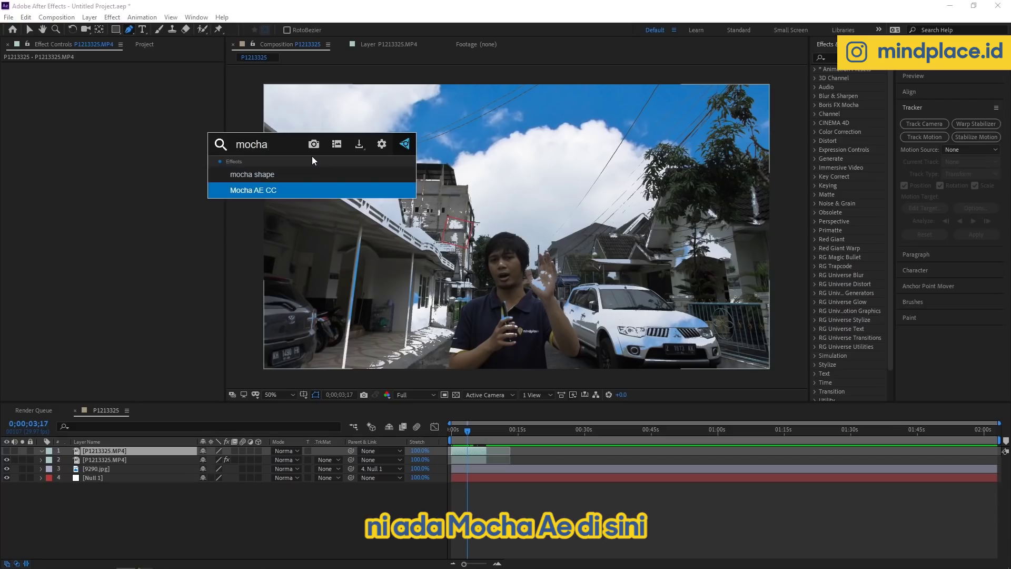
click(71, 80)
click(89, 16)
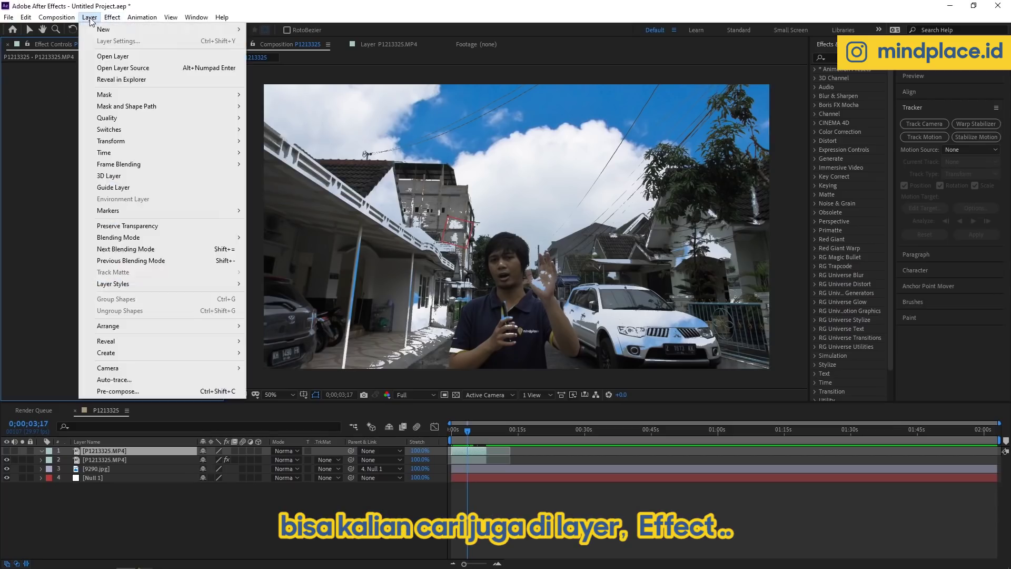
mouse_move(112, 17)
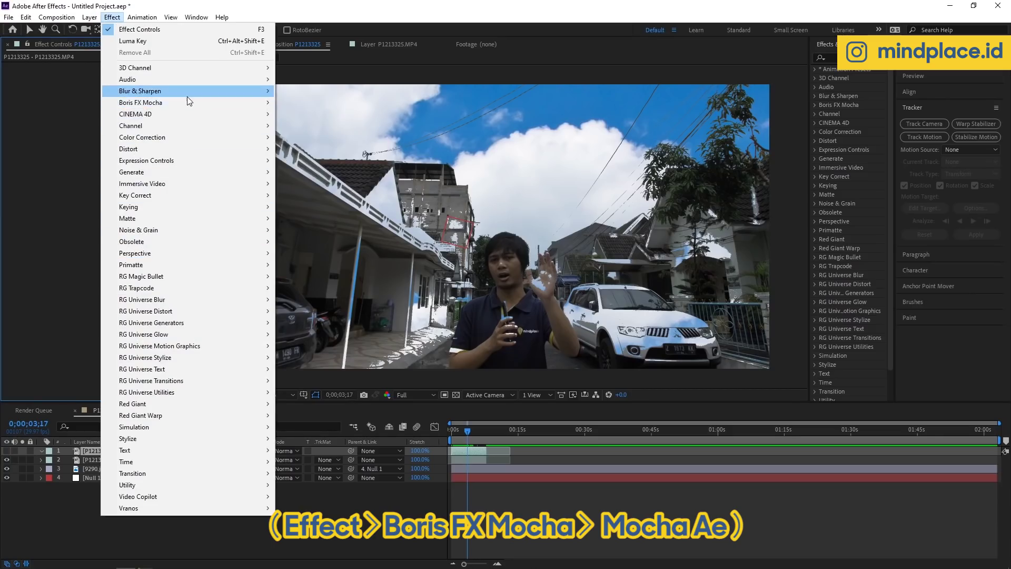
mouse_move(185, 104)
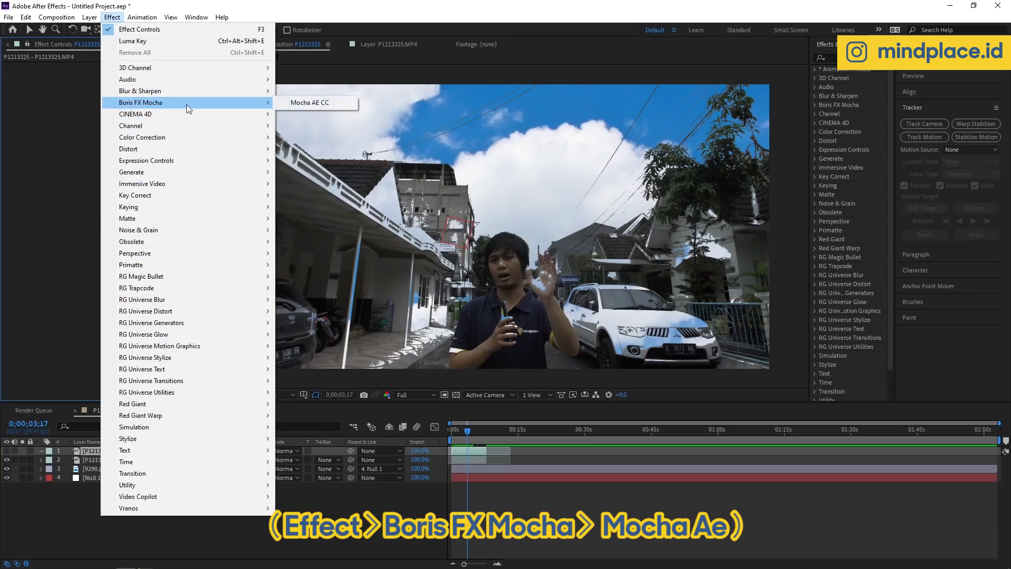
click(300, 103)
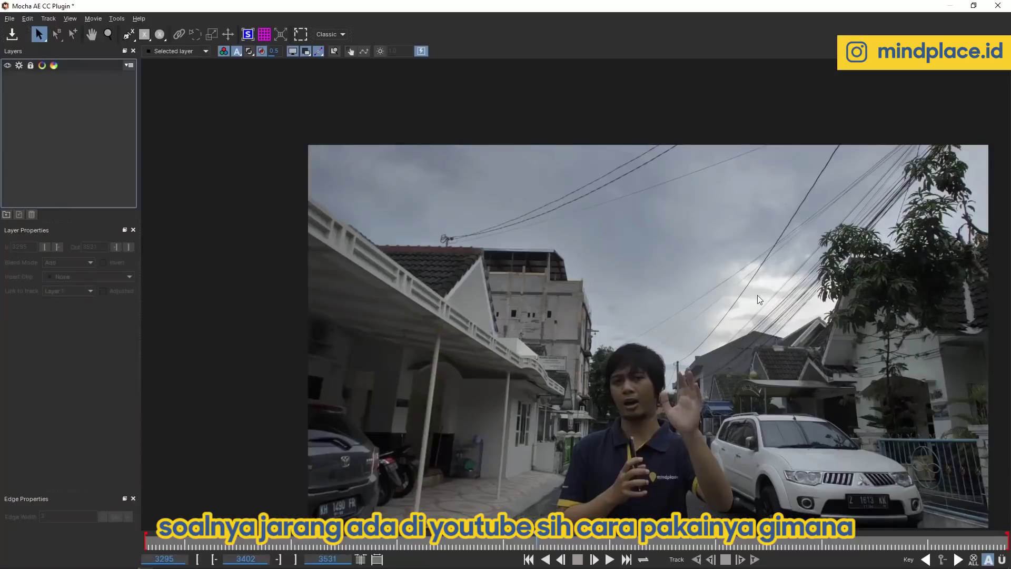
Step: At frame 3404 in Mocha, draw a closed X-spline layer around the white house, its roof and the adjoining building
click(638, 289)
key(space)
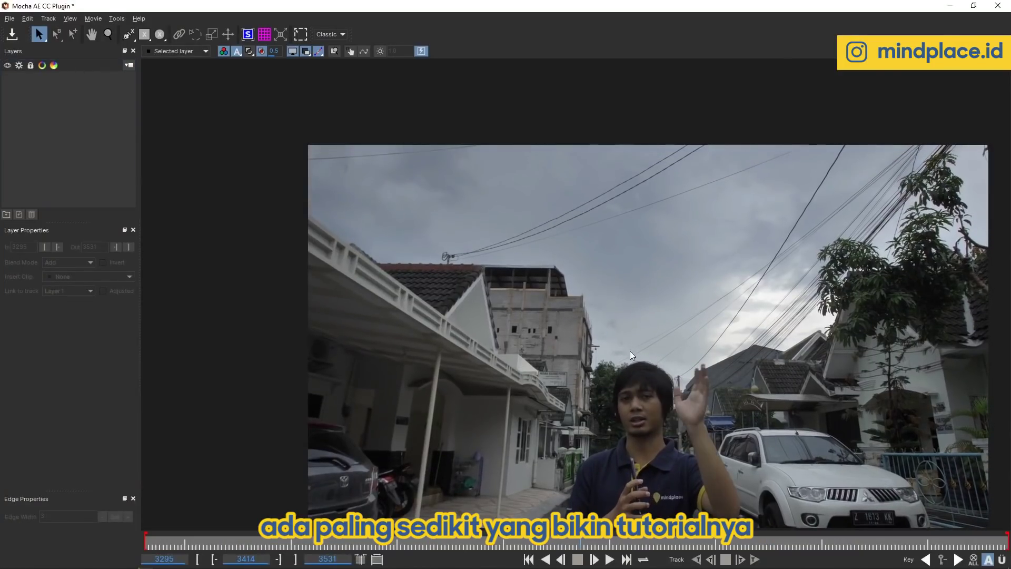
key(x)
drag(629, 351, 555, 298)
drag(517, 540, 545, 498)
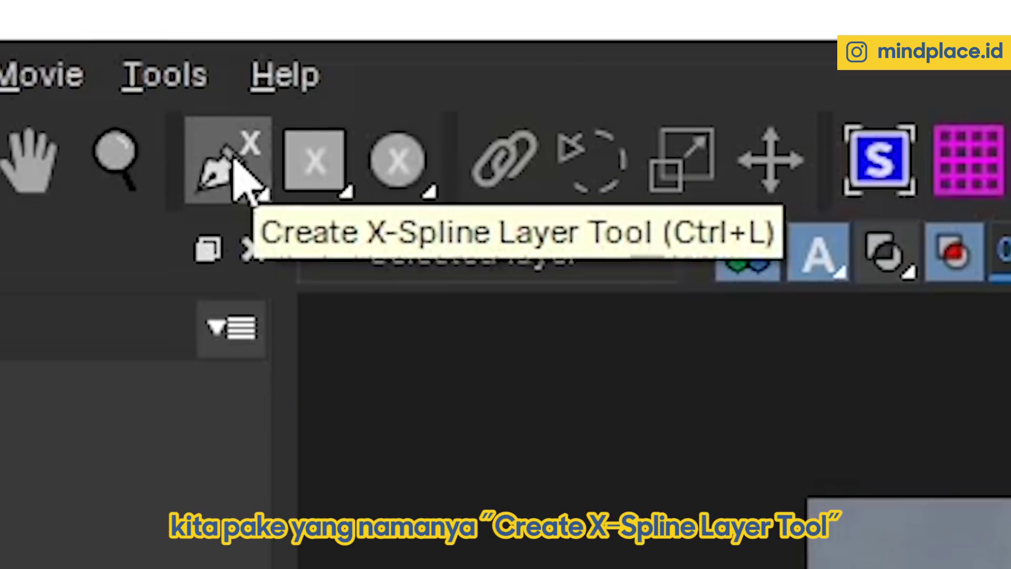
click(236, 163)
click(235, 152)
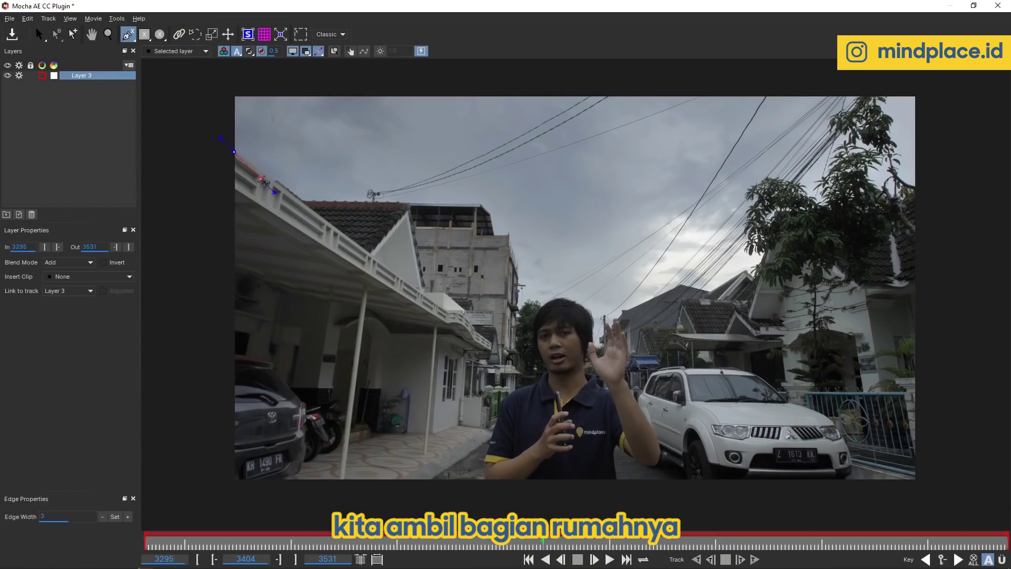
click(408, 205)
click(477, 204)
click(489, 217)
click(491, 236)
click(505, 247)
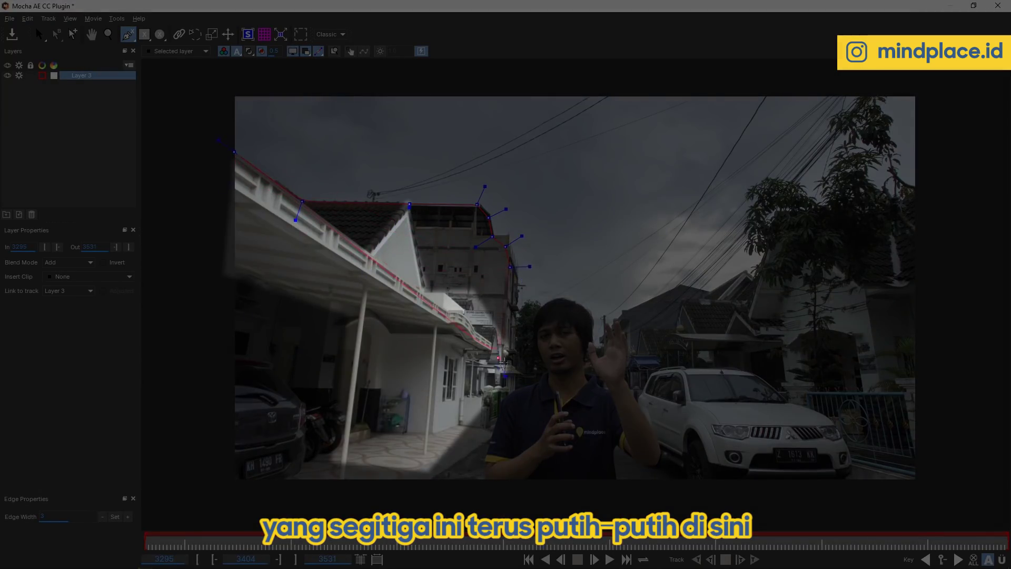
click(506, 379)
click(501, 433)
click(225, 495)
click(206, 477)
click(219, 280)
click(211, 224)
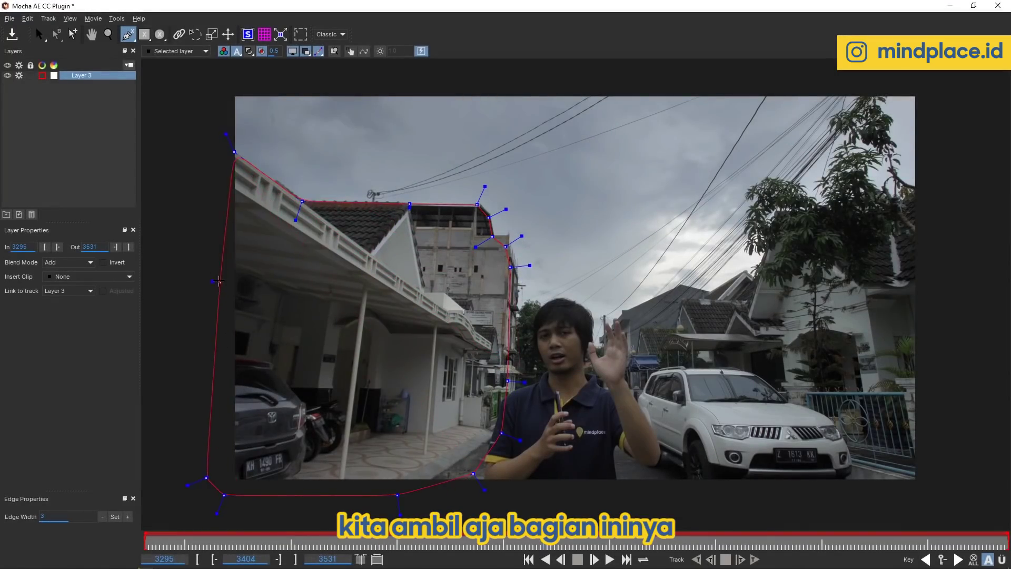
click(202, 175)
click(234, 153)
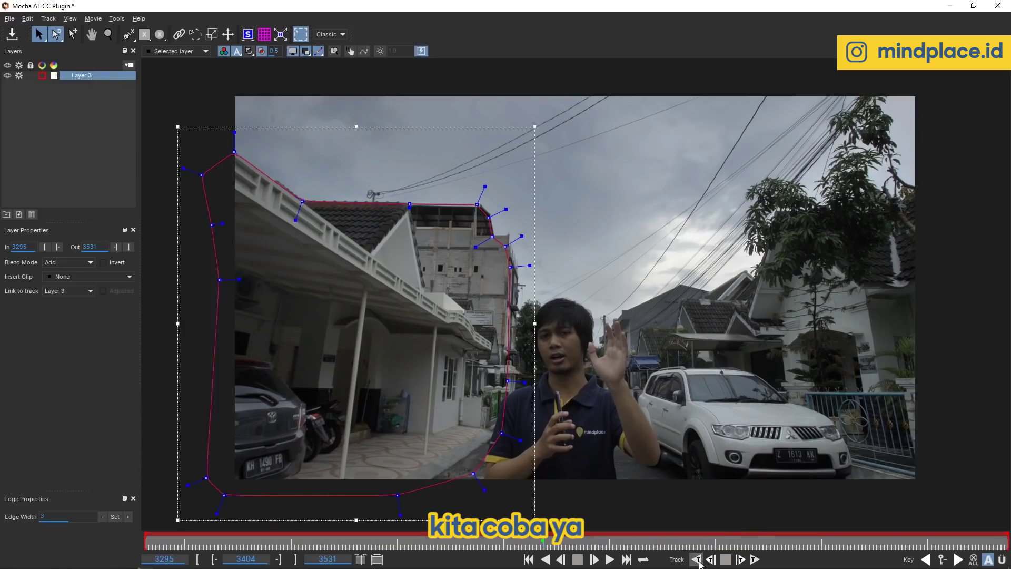
Step: Track the spline layer backward from frame 3404 to 3295, check it, and track it forward to frame 3531
click(697, 560)
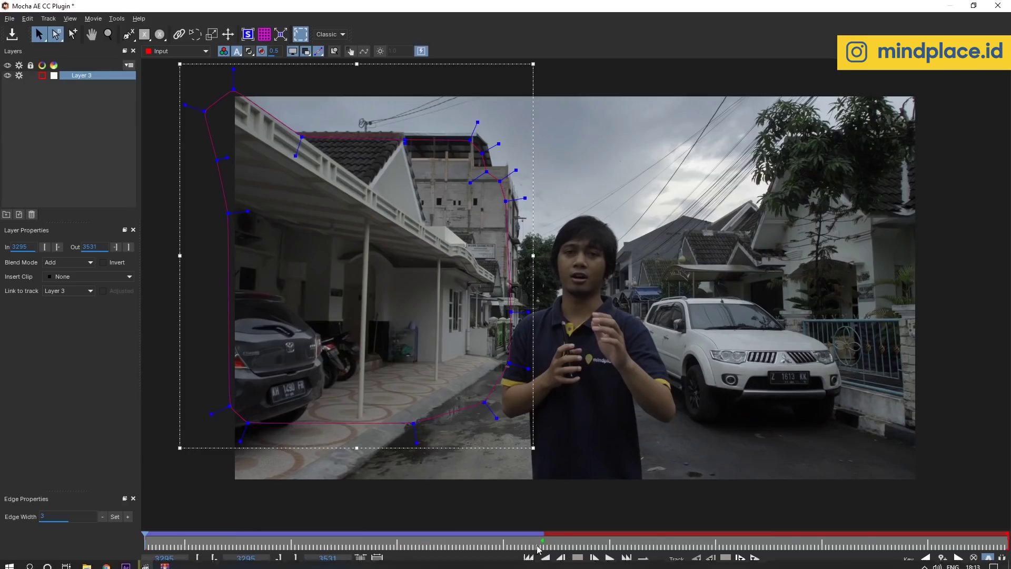
click(499, 541)
drag(499, 541, 544, 538)
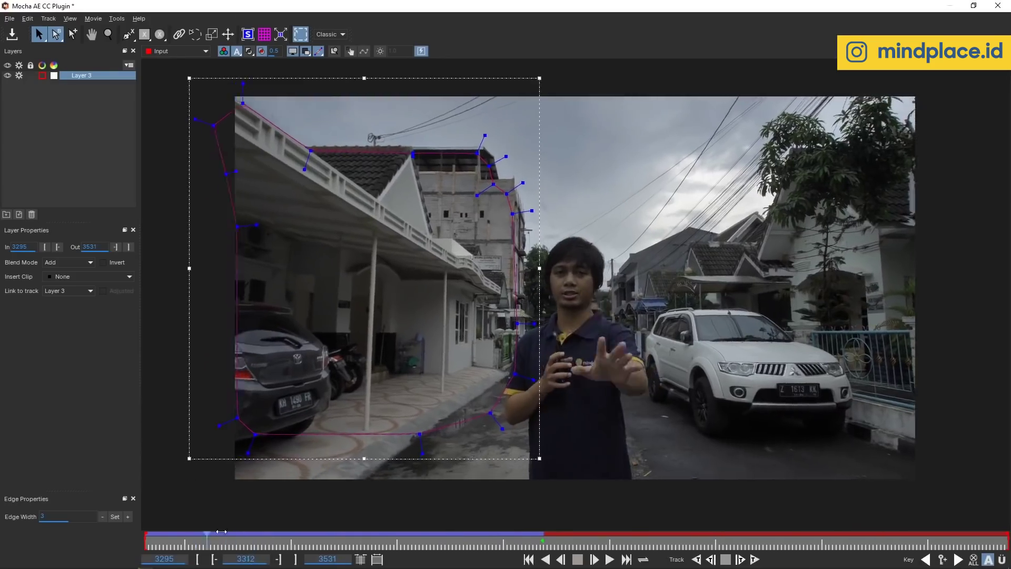
drag(221, 531, 544, 511)
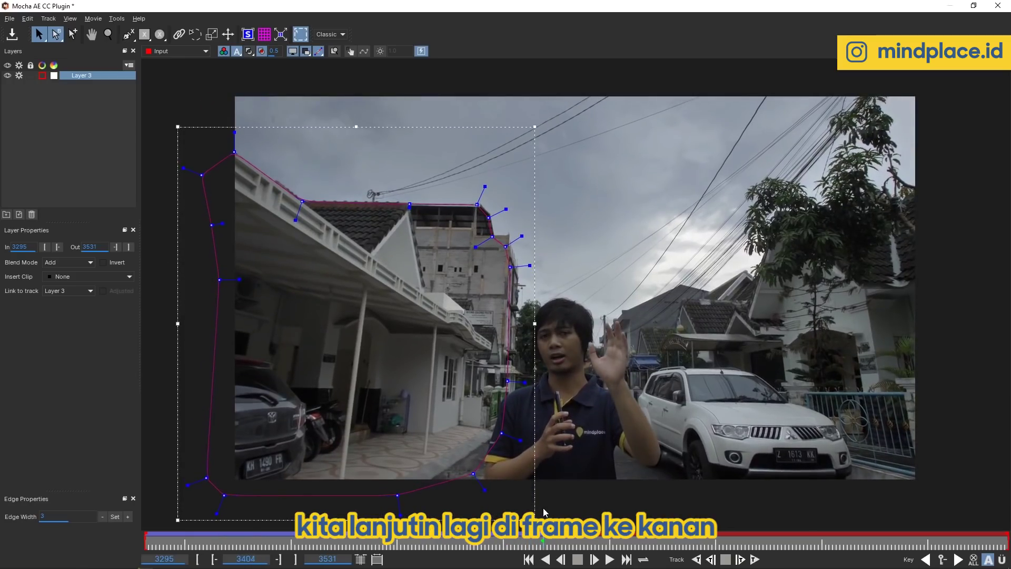
click(741, 558)
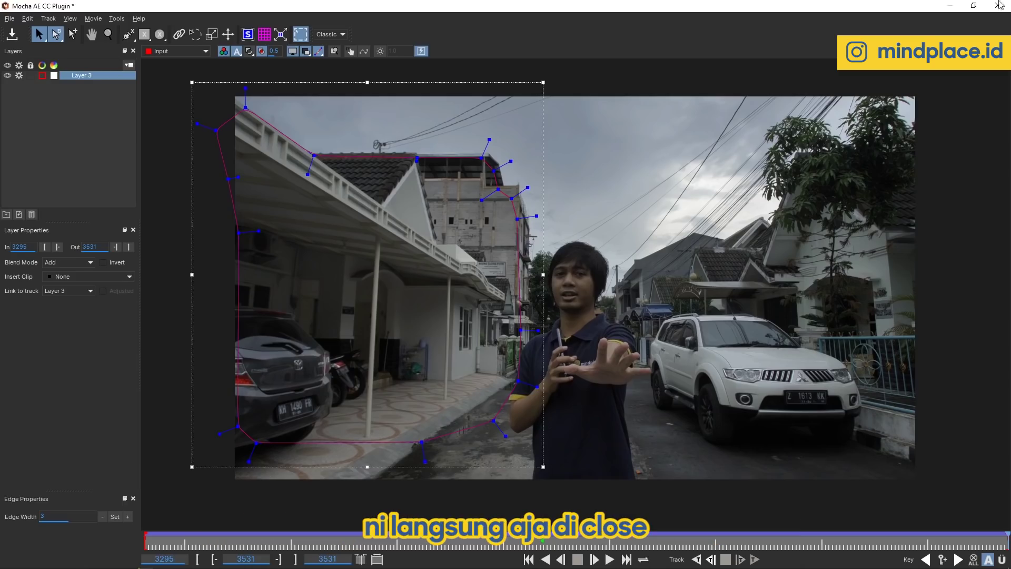
Step: Close Mocha with the project changes saved and enable Apply Matte for the upper P1213325.MP4 copy in After Effects
click(999, 5)
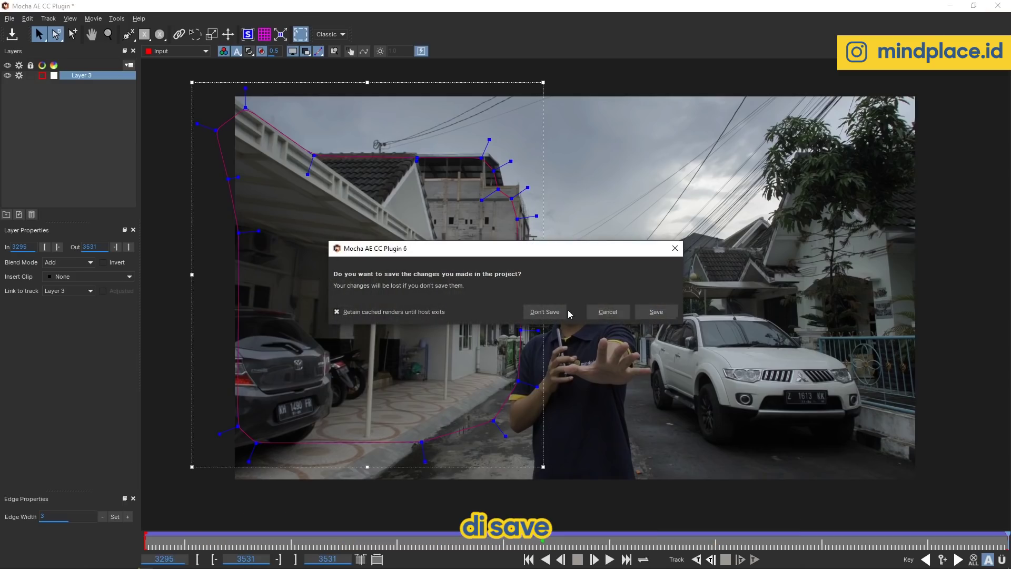
click(655, 311)
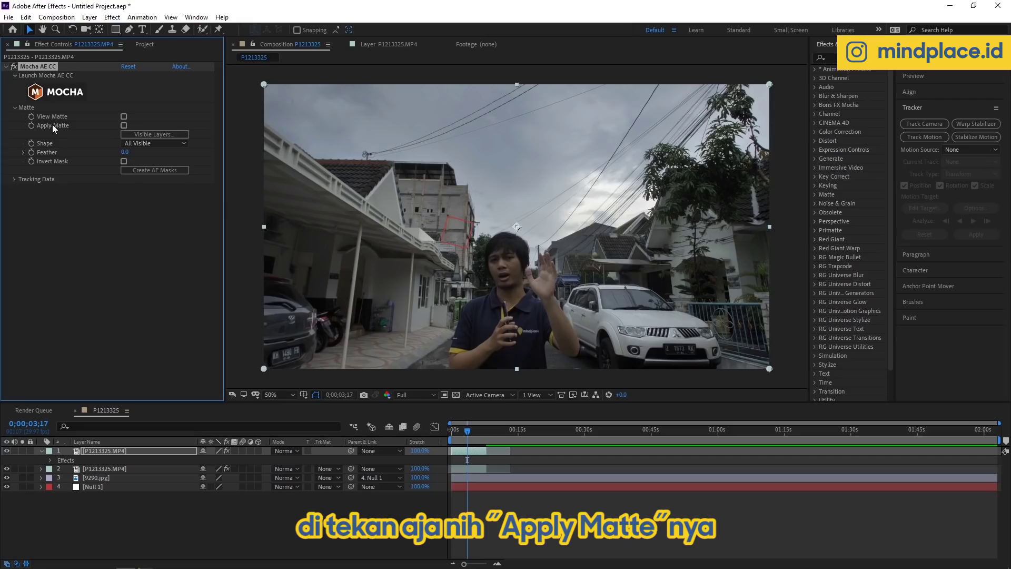
click(124, 125)
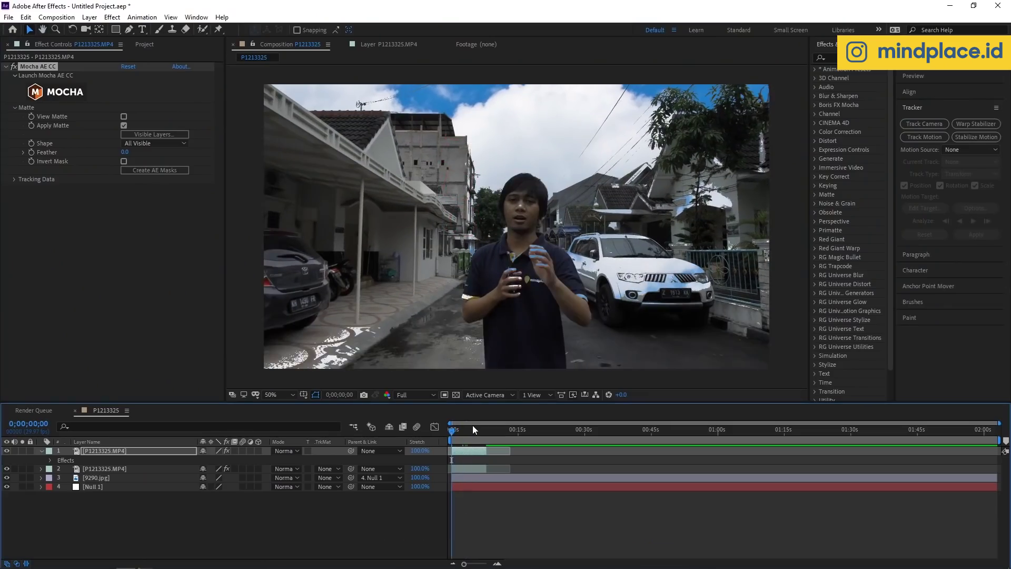
click(393, 365)
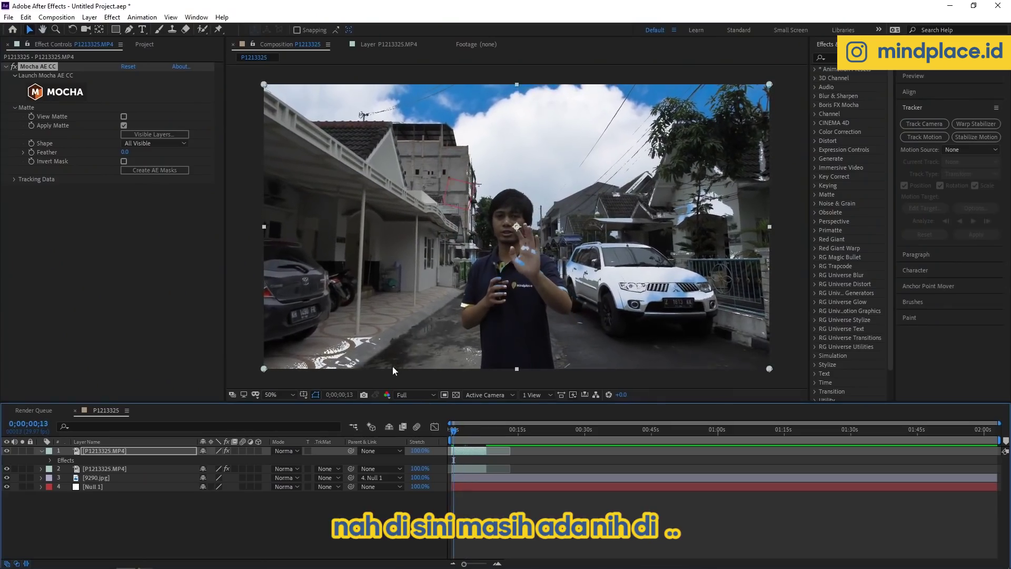
Step: Preview the composite from 0;00;00;00 and check for keyed-out areas the Mocha matte does not cover
drag(460, 435, 450, 432)
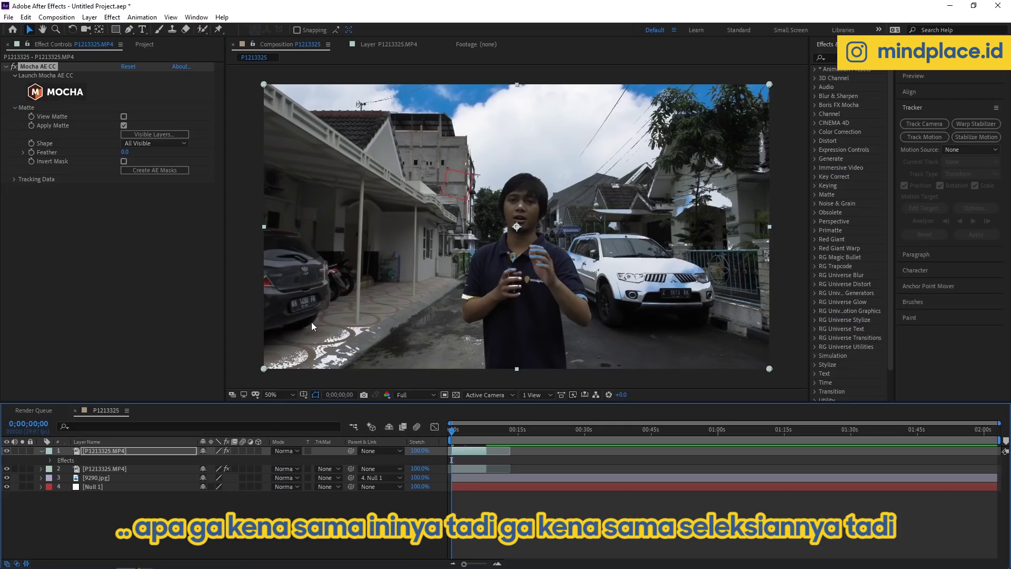
key(space)
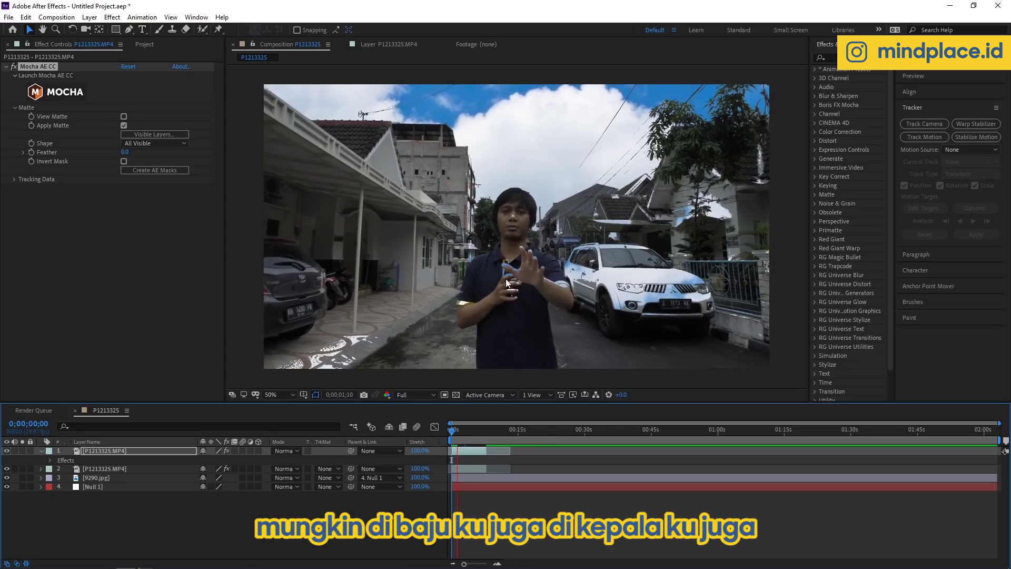
key(space)
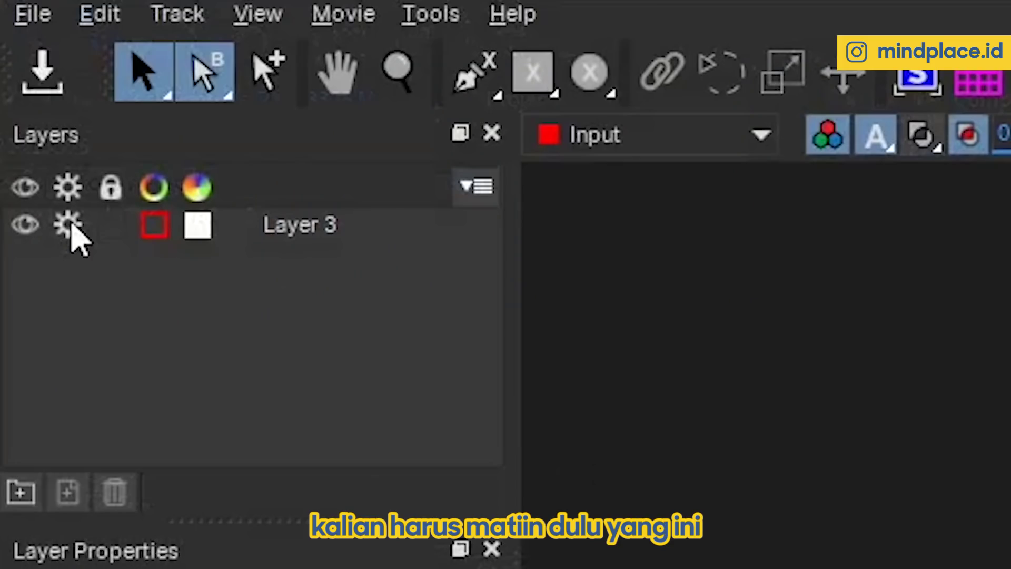
Step: In Mocha, turn off processing for Layer 3, lock it, and draw a closed X-spline layer around the tiled floor at frame 3375
click(69, 225)
click(109, 226)
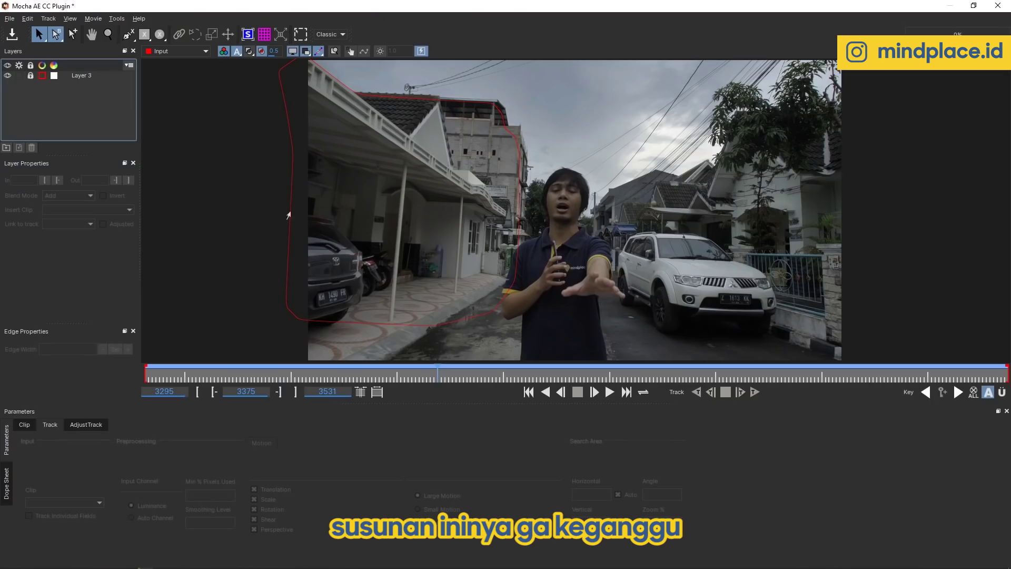
click(128, 34)
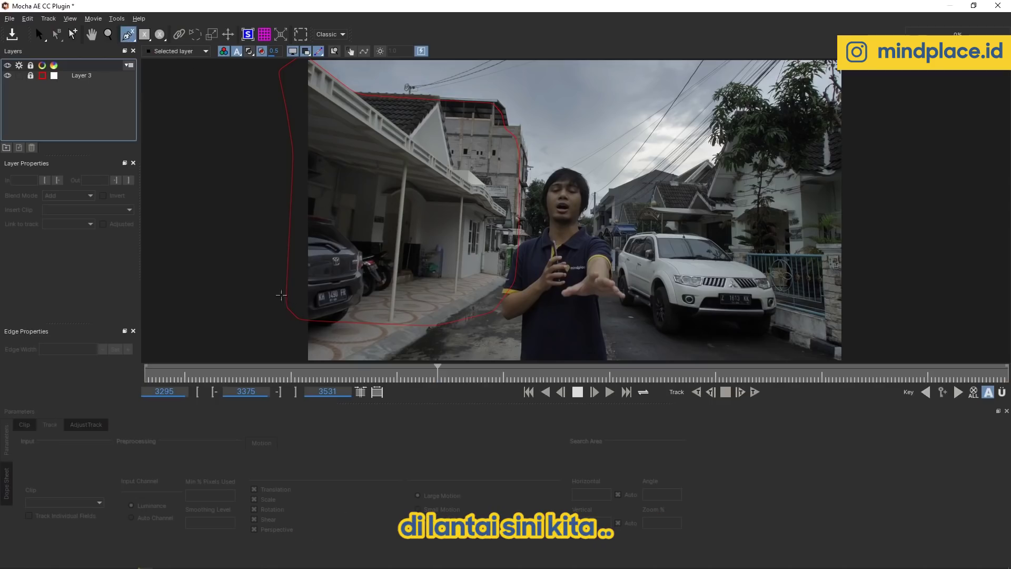
click(290, 304)
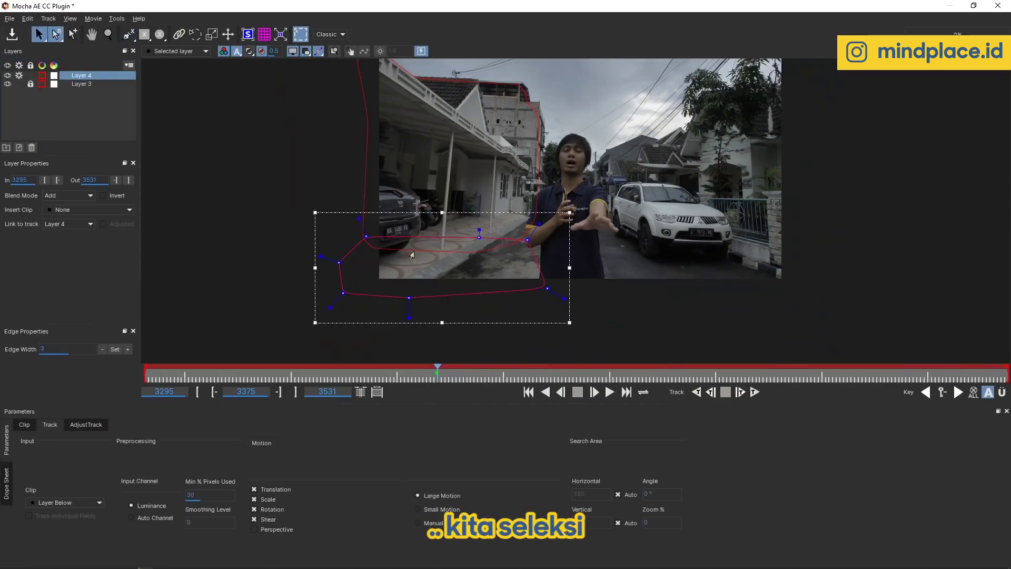
drag(511, 195, 529, 210)
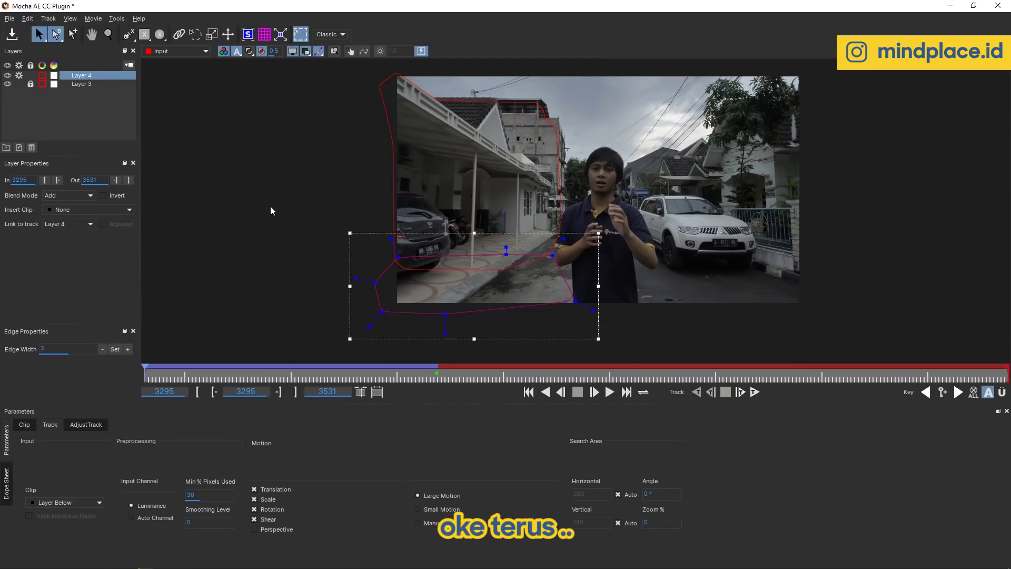
click(343, 243)
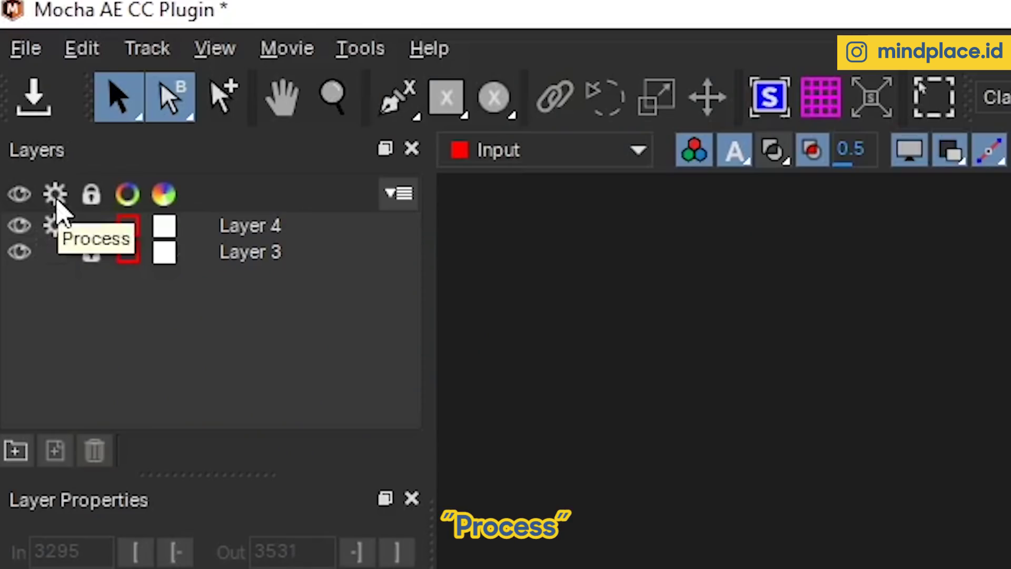
Step: Turn off processing for Layer 4, lock it, and draw a closed X-spline layer around the white car at frame 3295
click(19, 76)
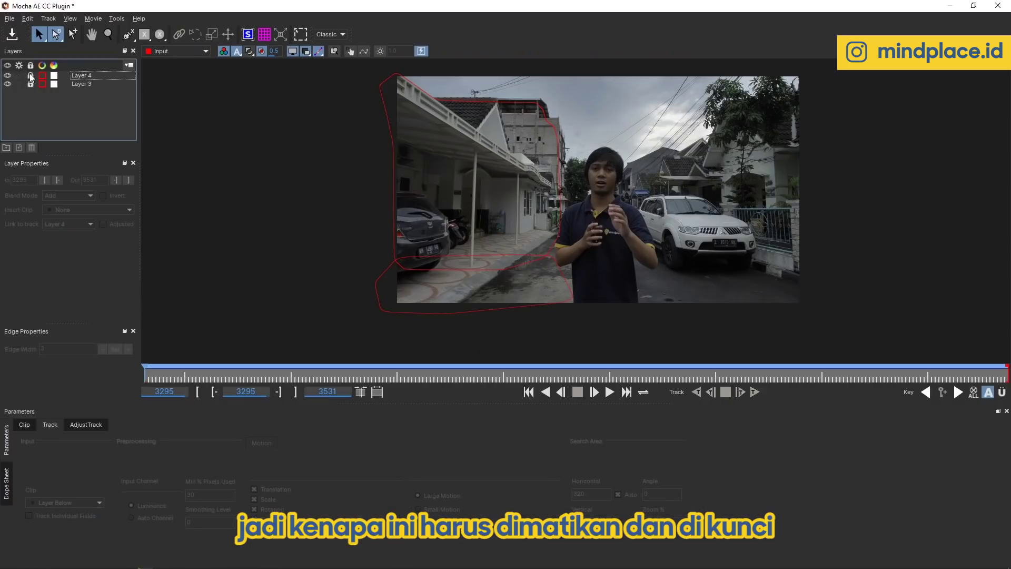
click(124, 36)
click(632, 203)
click(652, 185)
click(721, 191)
click(750, 197)
click(745, 242)
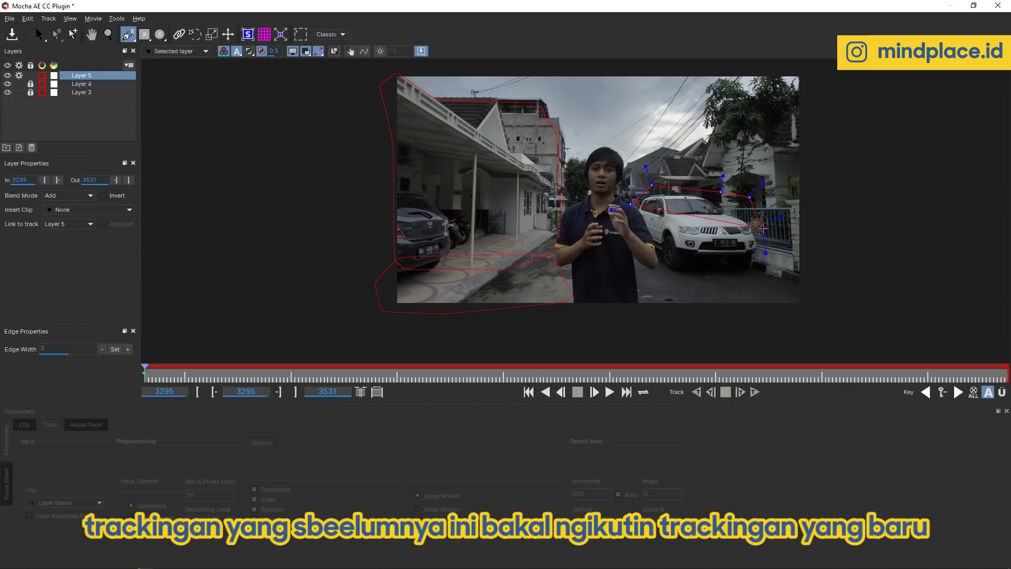
click(745, 281)
click(692, 280)
click(658, 274)
click(635, 260)
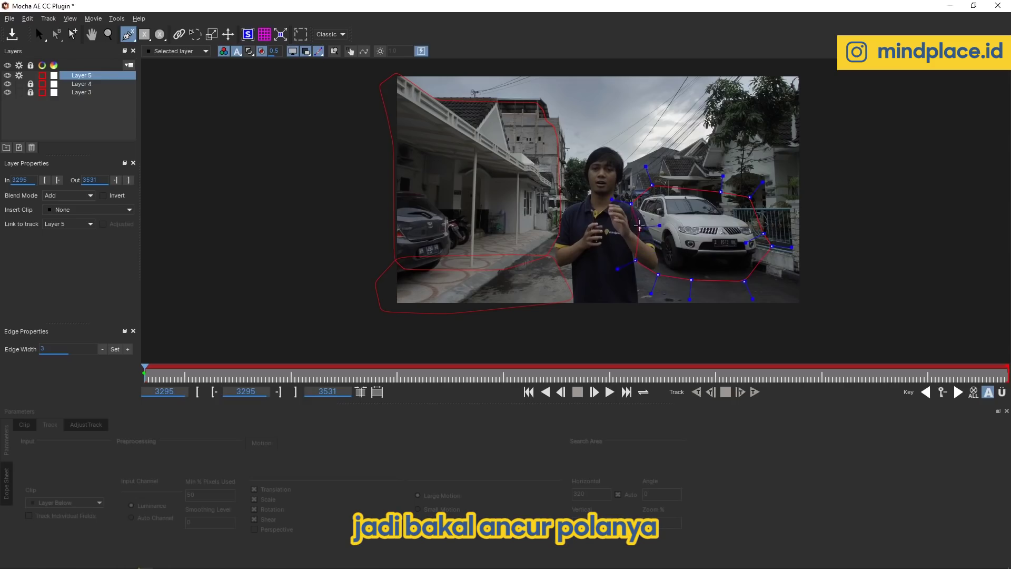
right_click(636, 226)
key(z)
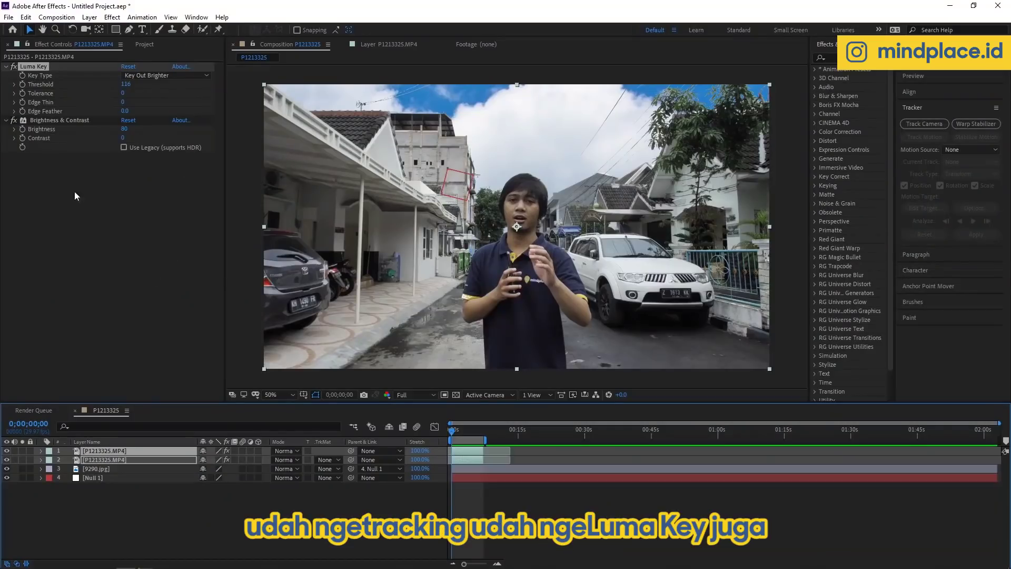
Step: In After Effects, select the lower P1213325.MP4 copy and preview the sky replacement from 0;00;00;00
click(462, 458)
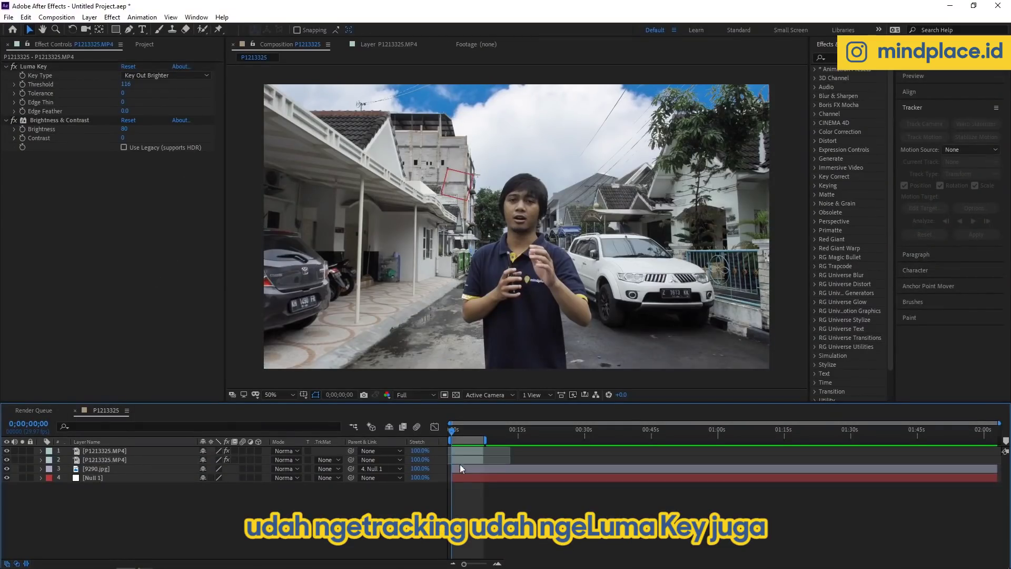
key(space)
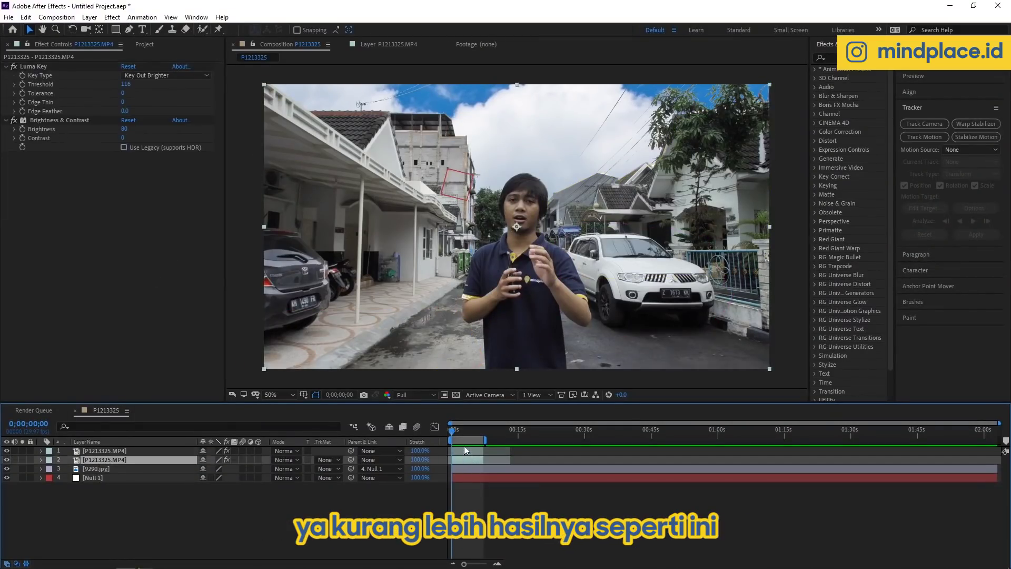